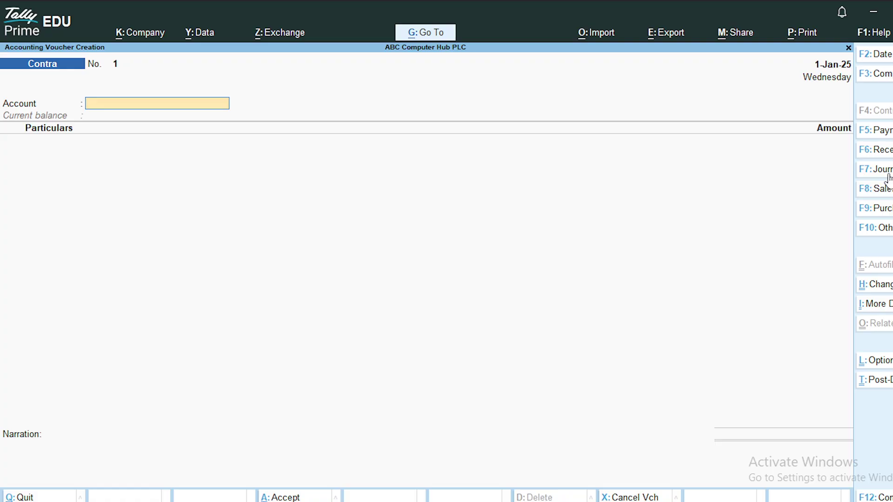
Step: Leave the contra voucher for Gateway of Tally without quitting the program, and reopen voucher entry
key(Escape)
key(Return)
key(Escape)
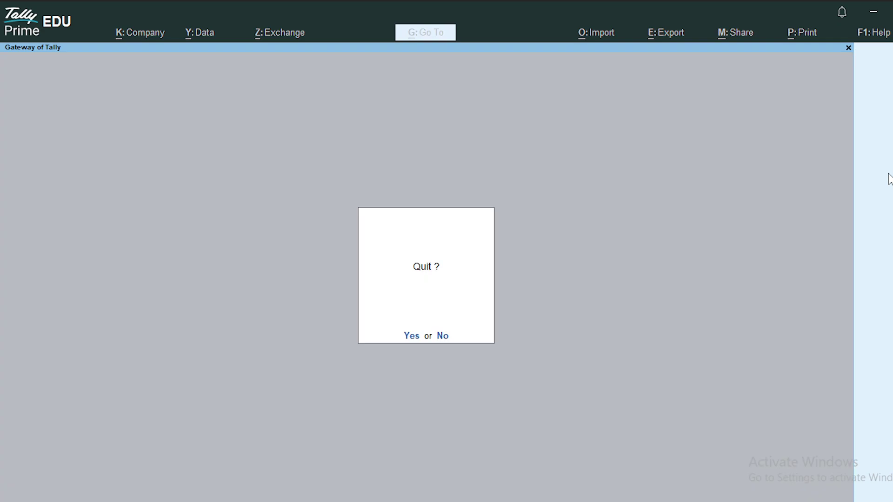
key(n)
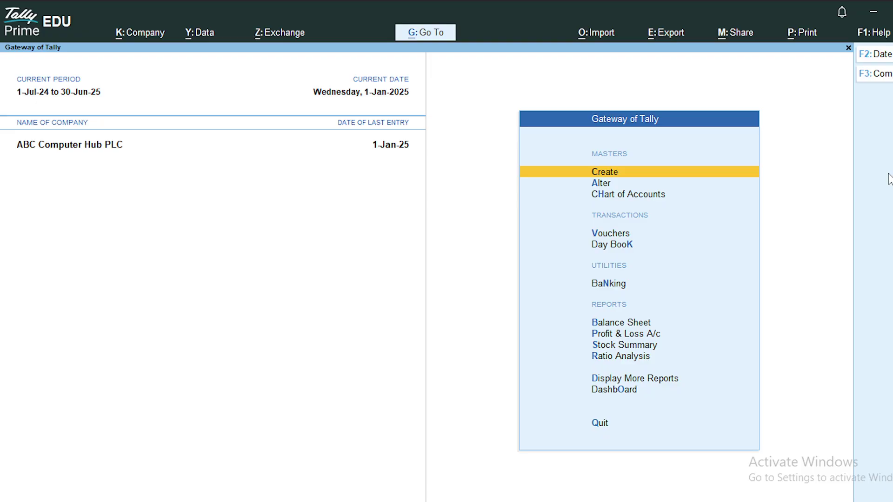
key(Down)
key(Down)
key(Down)
key(Down)
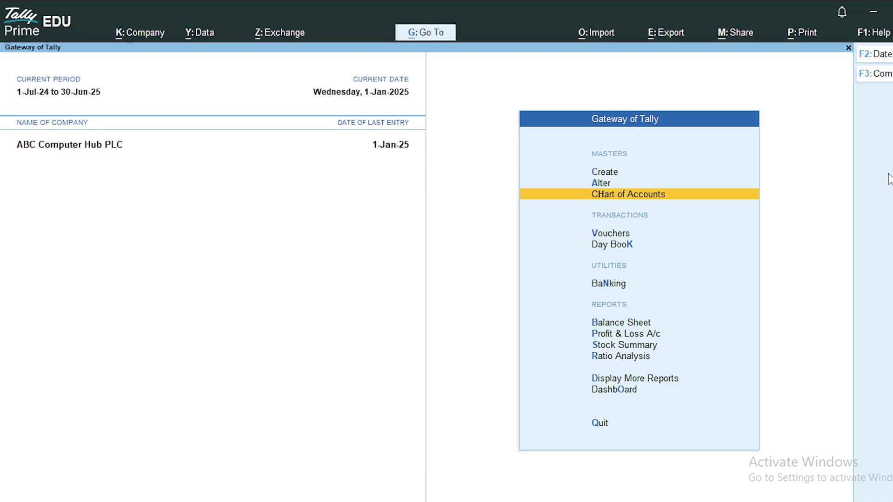
key(Up)
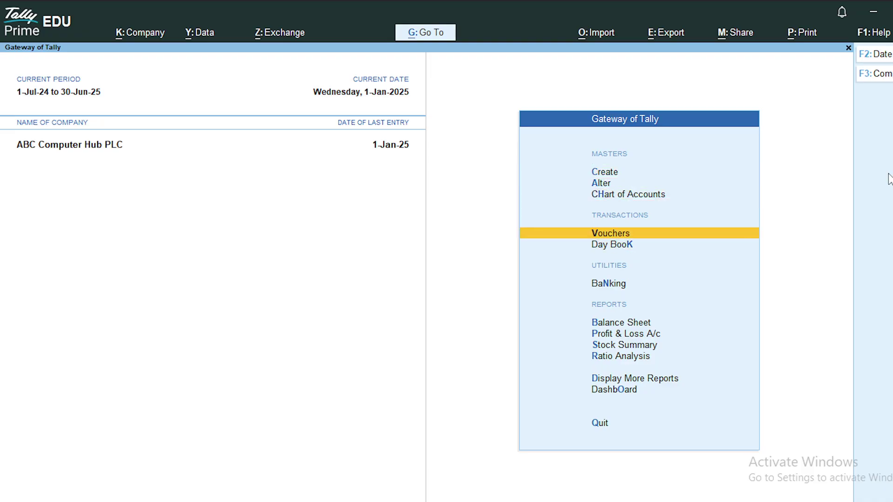
key(Return)
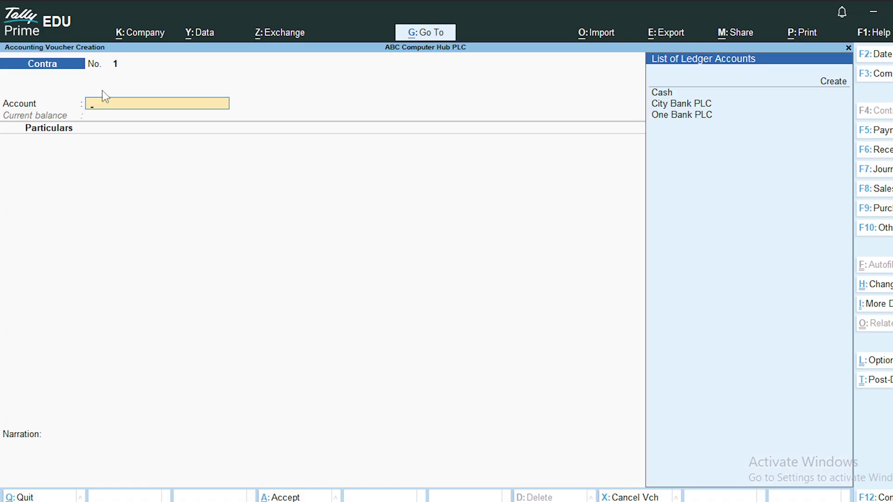
Step: Set One Bank PLC as the receiving account of the contra voucher
key(Down)
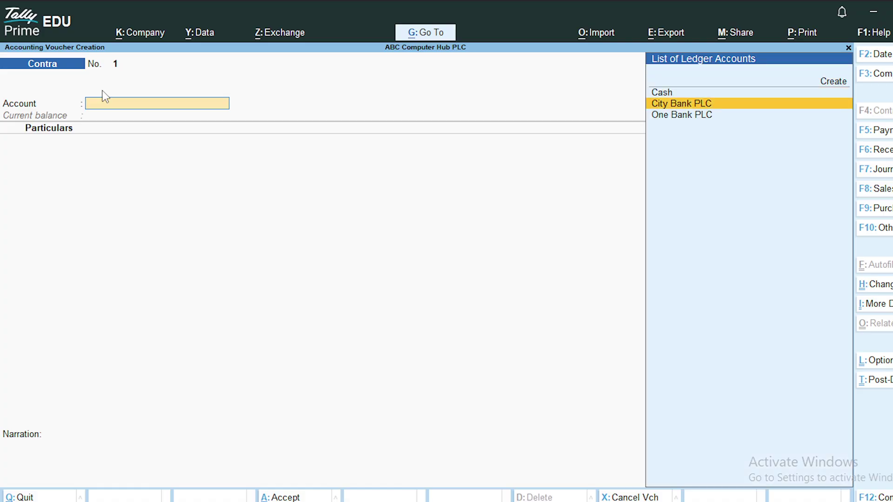
key(Down)
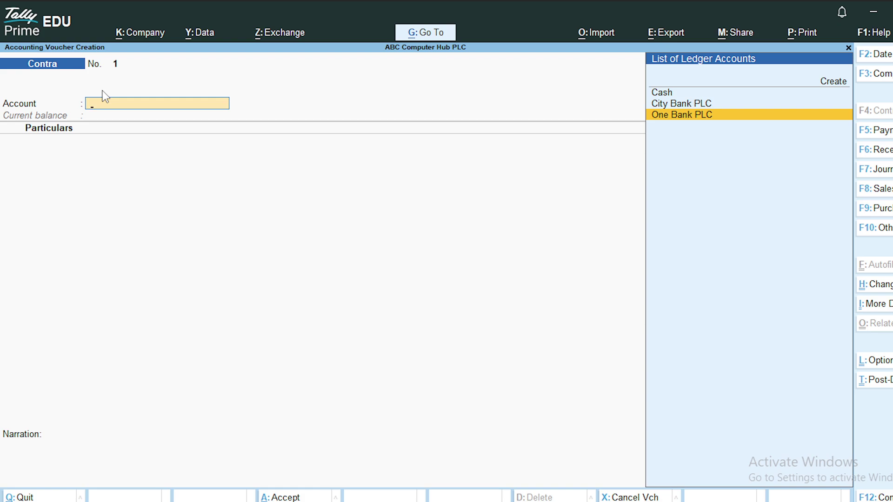
key(Return)
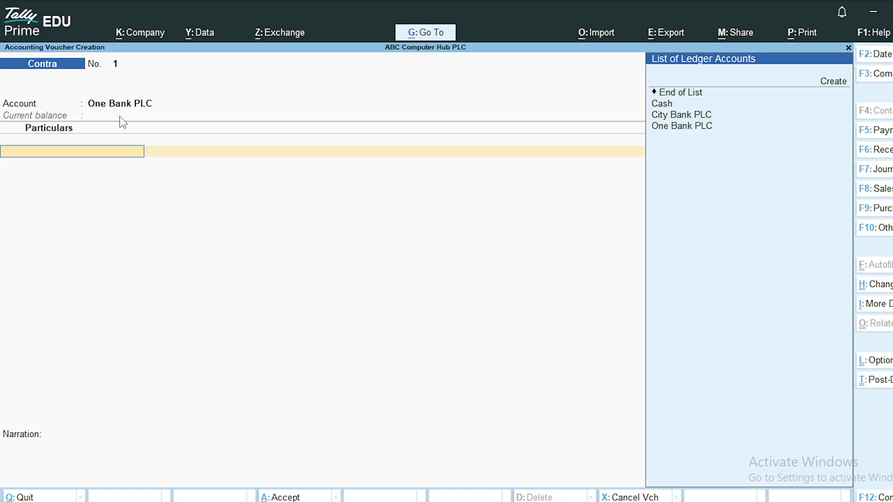
Step: Add City Bank PLC to the voucher's particulars with an amount of 1,00,000
key(Down)
key(Down)
key(Down)
key(Down)
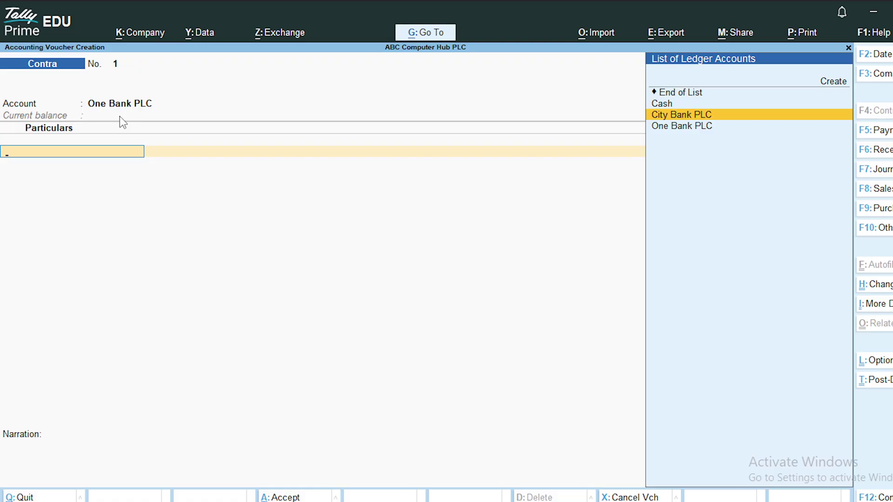
key(Return)
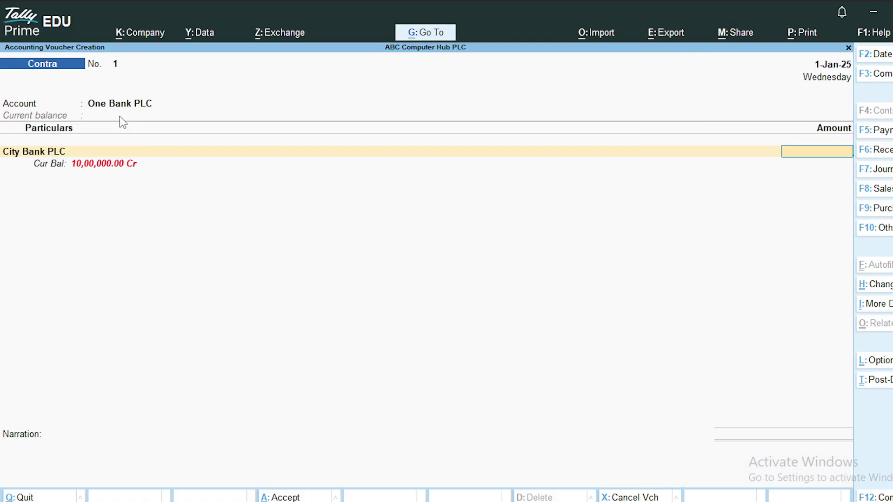
text(100000)
key(Return)
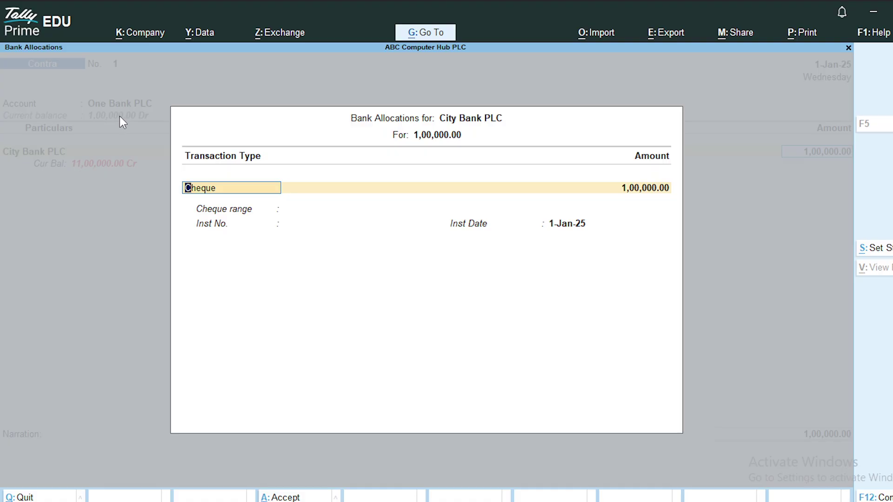
Step: Review the transaction types for the City Bank PLC bank allocation and choose Cheque
key(BackSpace)
key(Down)
key(Down)
key(Down)
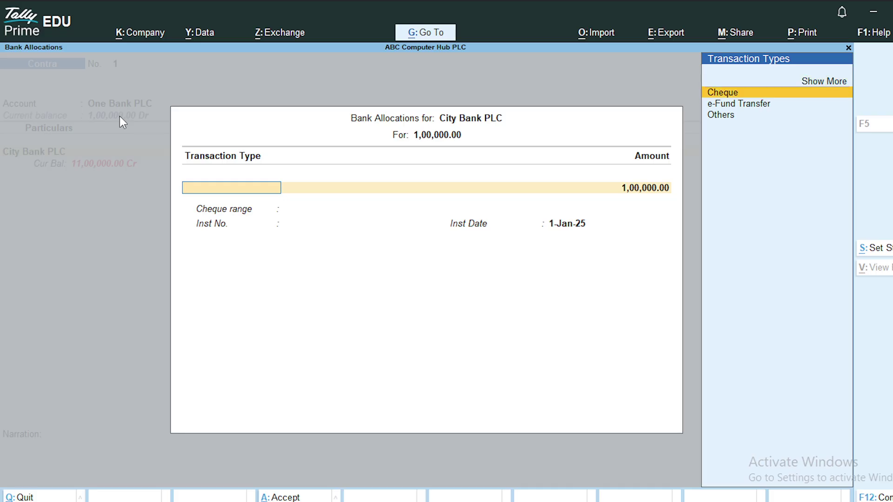
key(Up)
key(Down)
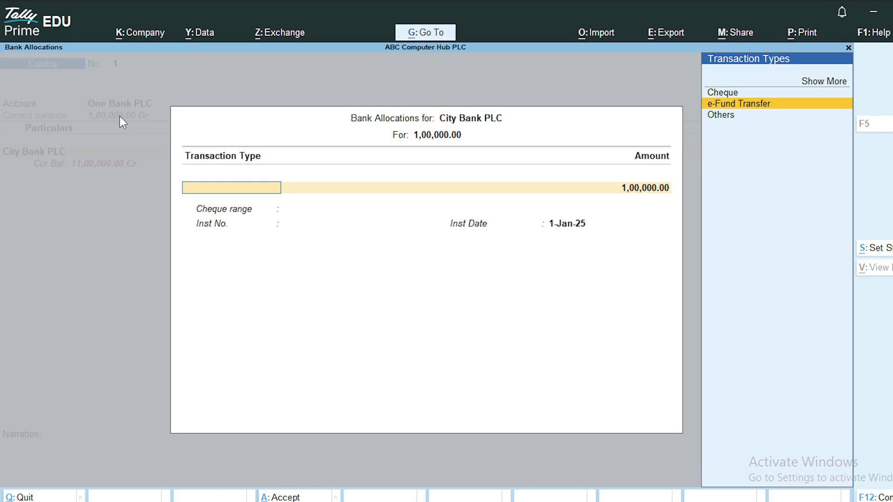
key(Down)
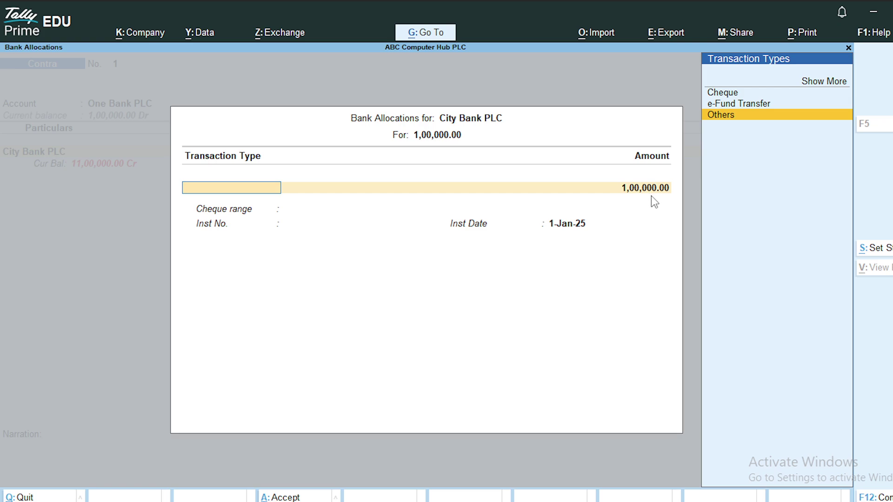
key(Up)
key(Up)
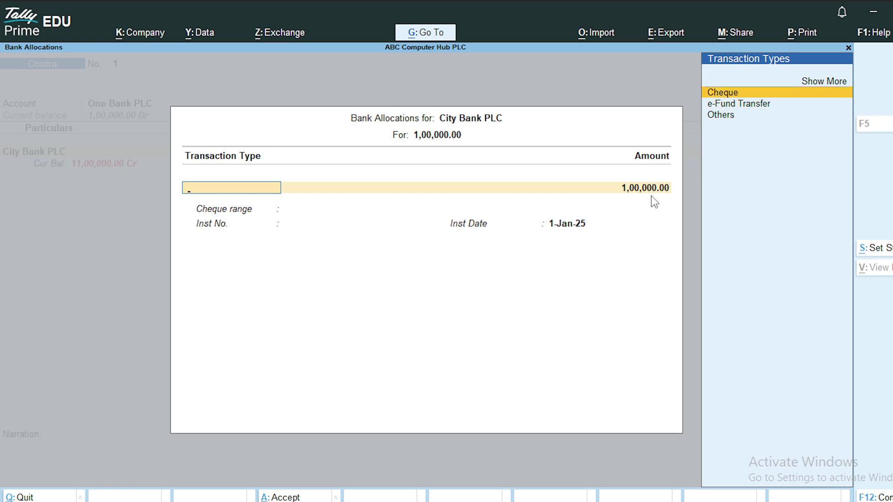
key(Return)
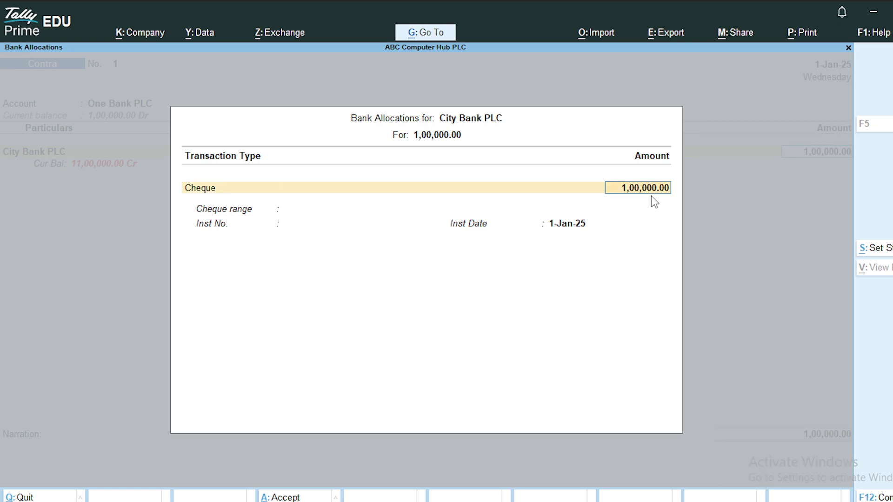
Step: Complete the City Bank PLC allocation with cheque range Not Applicable, instrument number 123456 and instrument date 1-Jan-25
key(Return)
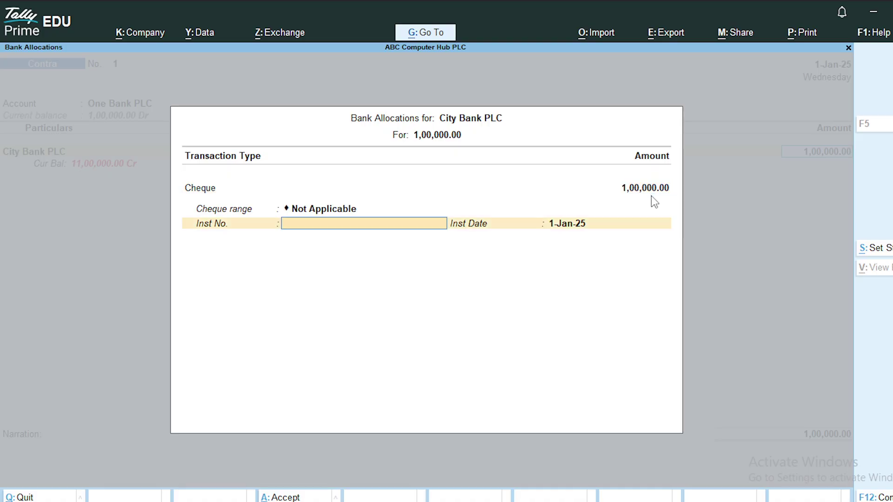
key(BackSpace)
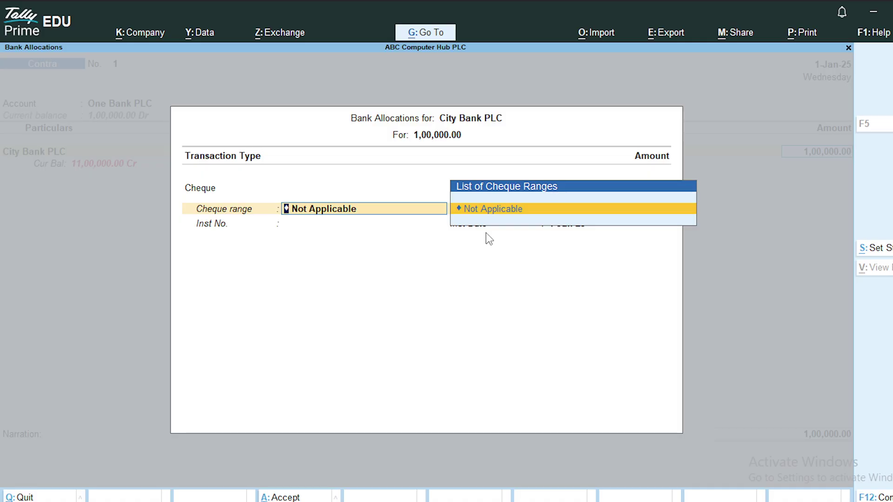
key(Return)
text(123456)
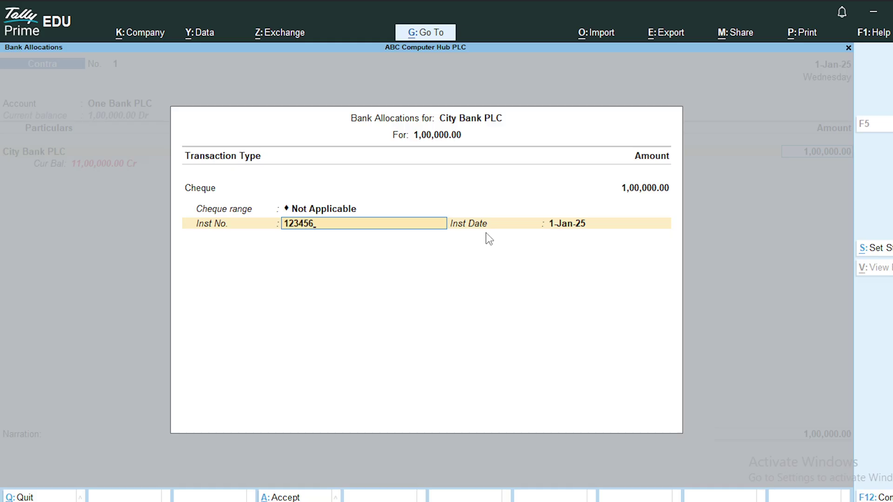
key(Return)
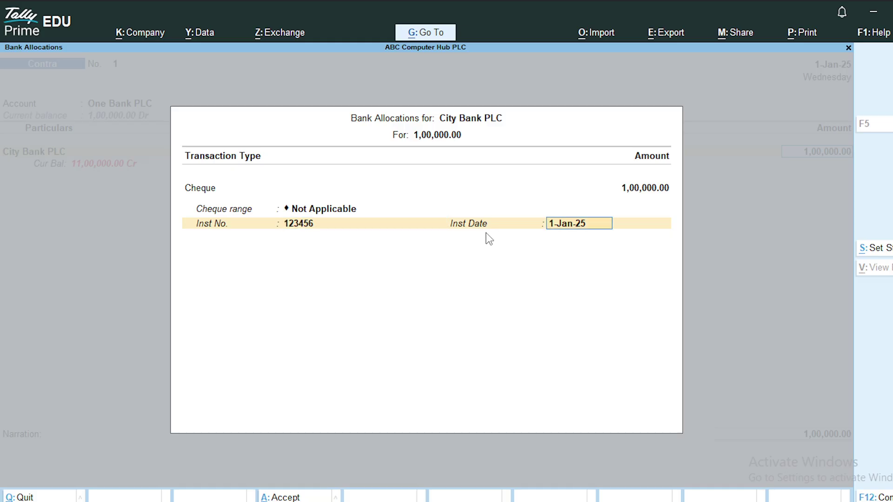
key(Return)
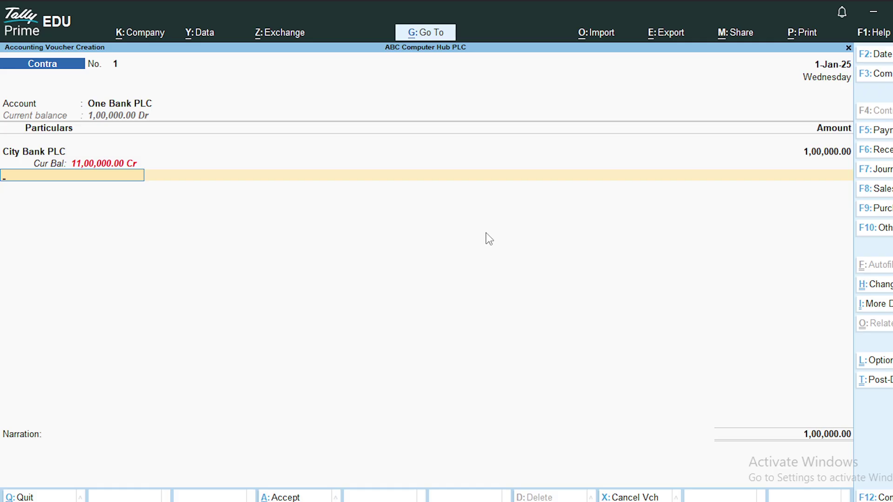
Step: Finish the particulars and accept the One Bank PLC bank allocation as Cheque/DD for 1,00,000, leaving the bank name blank
key(Return)
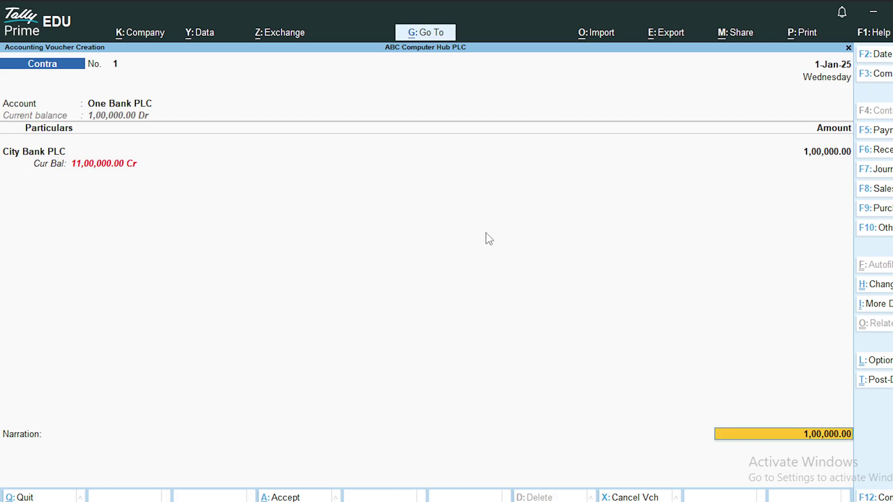
key(Return)
key(Return)
key(Return)
key(Return)
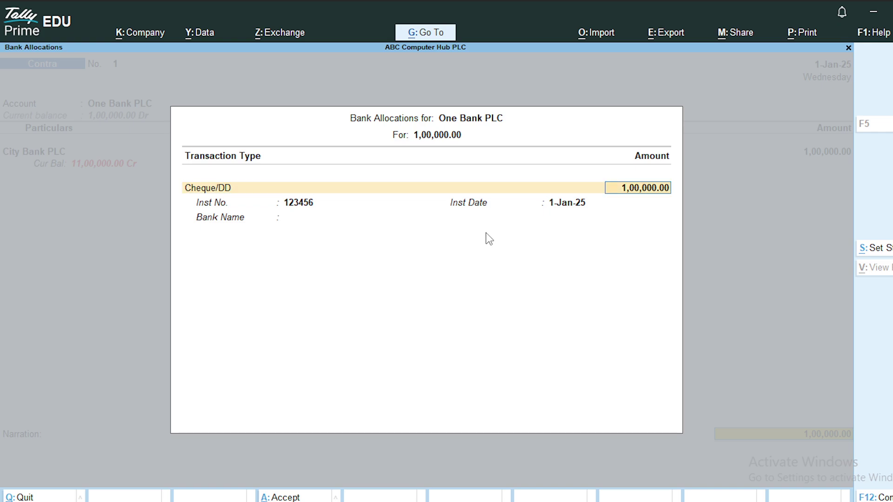
key(Return)
key(Return)
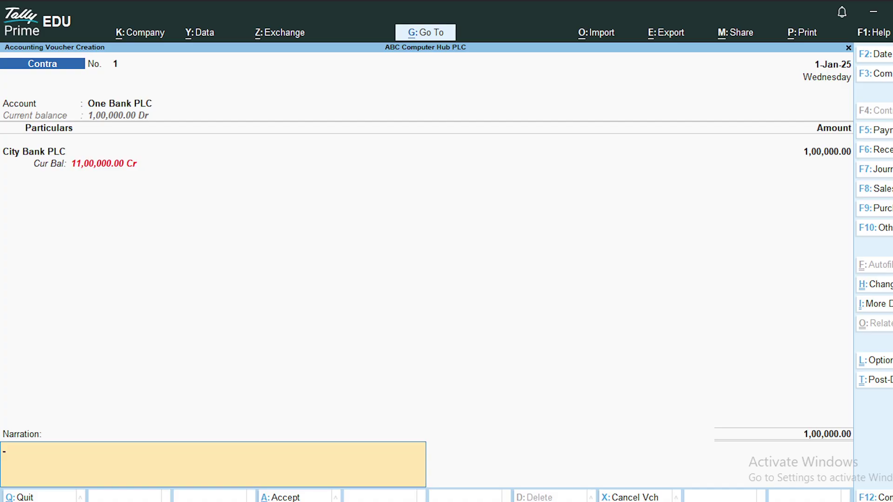
Step: Enter the narration "Being the amount transfer for .............." and save the contra voucher
text(Being the amount trans)
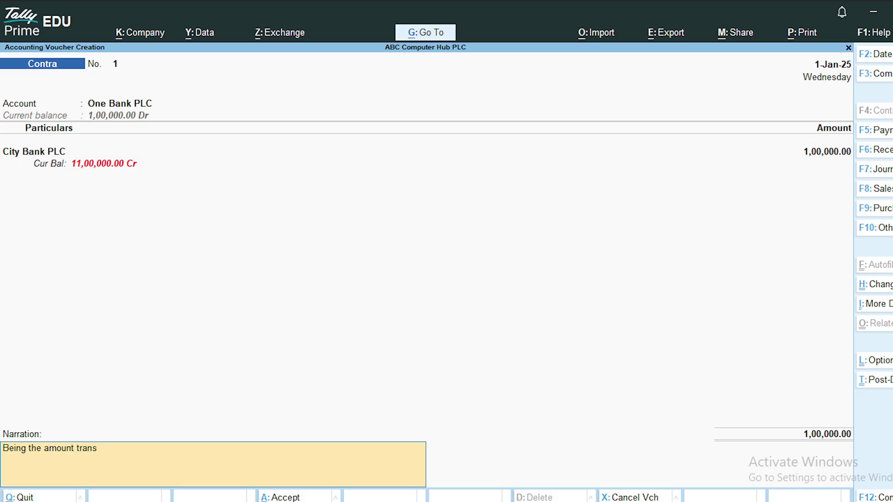
text(fer fo)
key(Return)
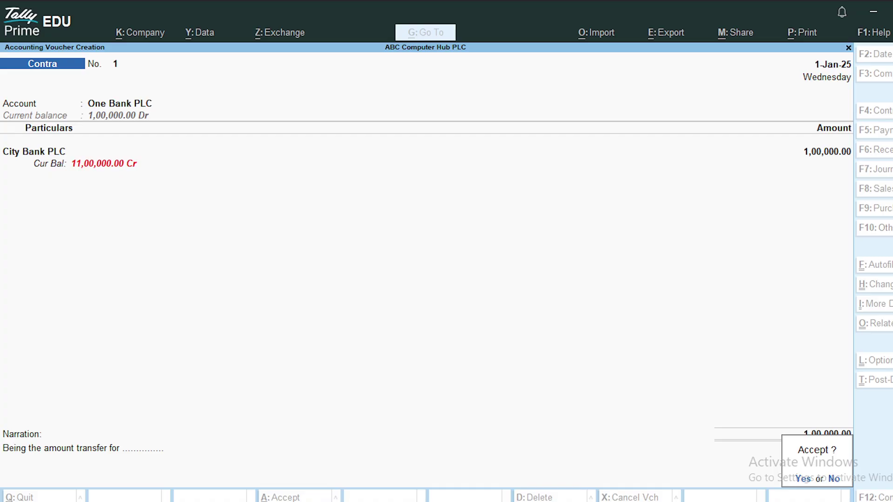
key(Return)
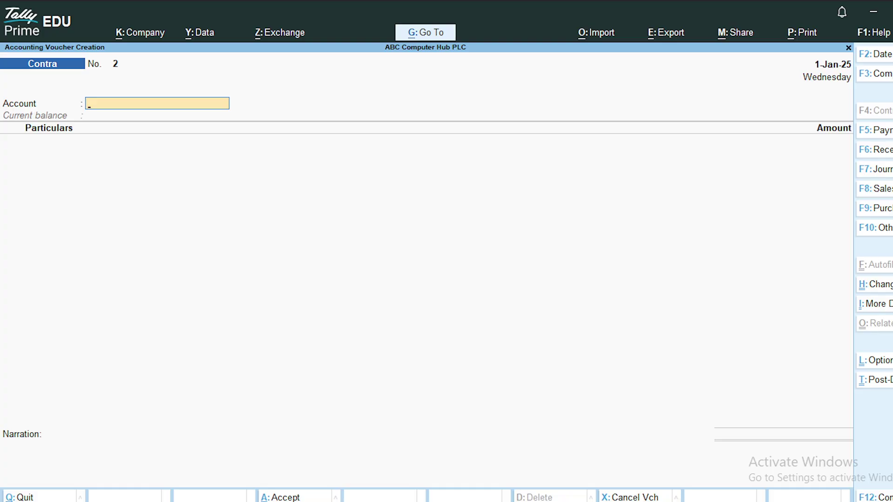
Step: Return to Gateway of Tally and reopen voucher entry for the second contra voucher
key(Escape)
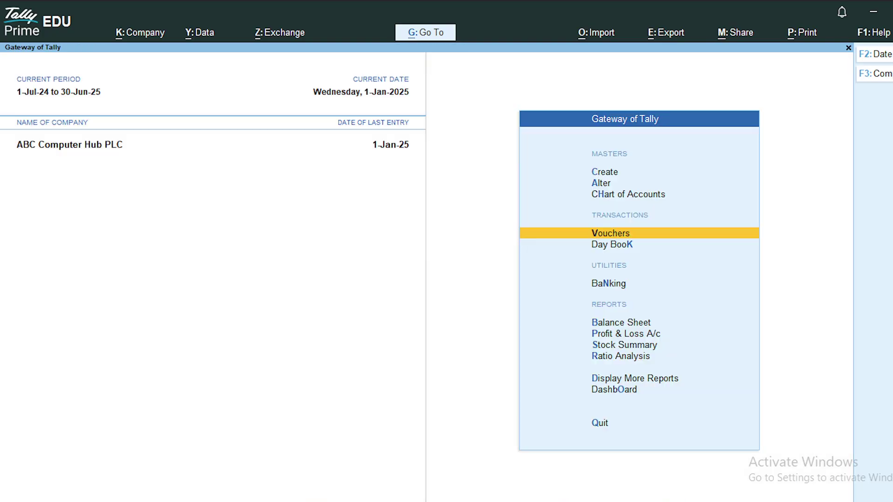
key(Up)
key(Up)
key(Up)
key(v)
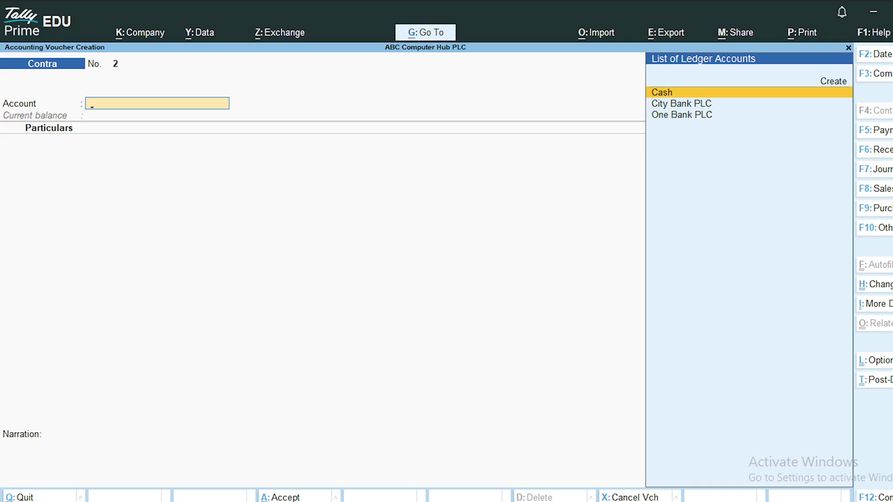
Step: Set Cash as the account of the second contra voucher and add One Bank PLC to the particulars for 10,000
key(Return)
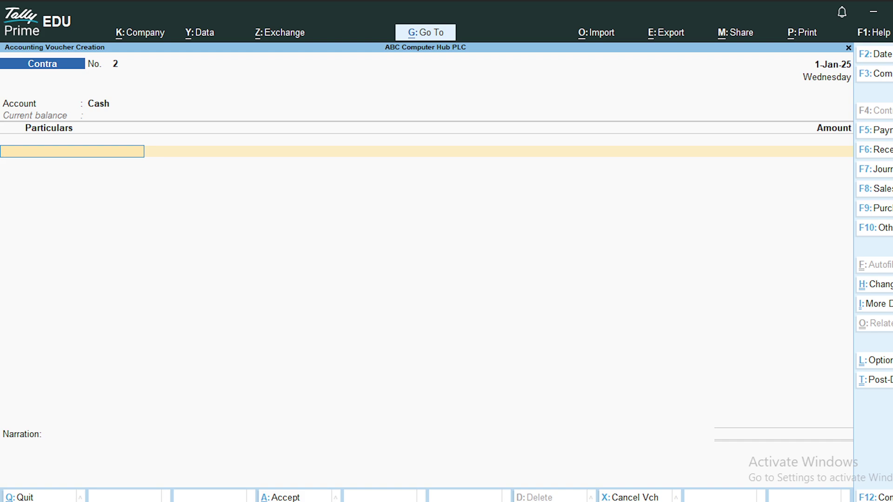
key(space)
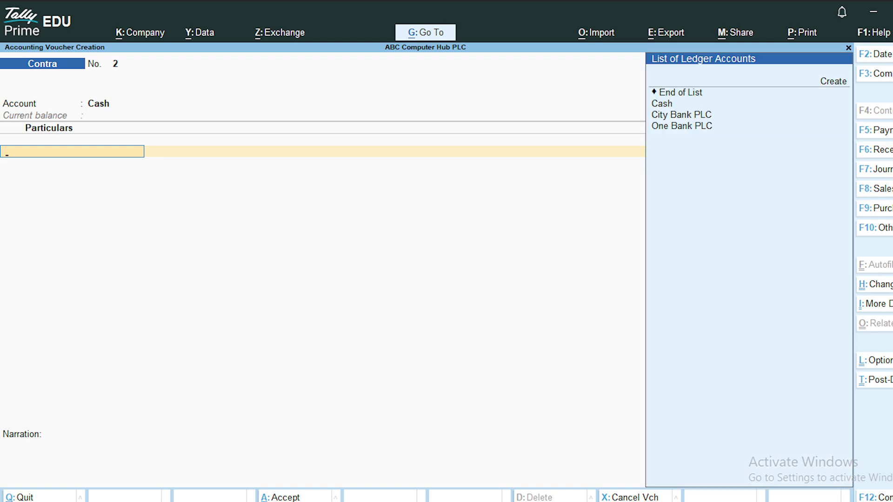
key(Down)
key(Down)
key(Down)
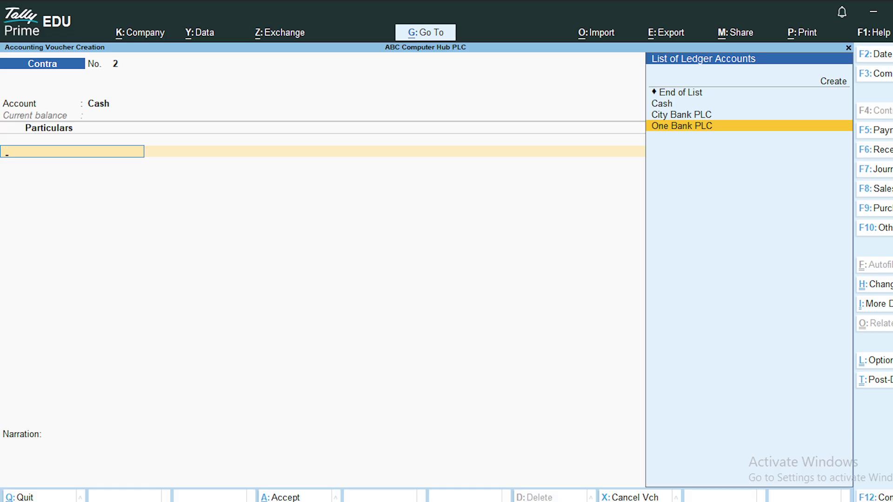
key(Return)
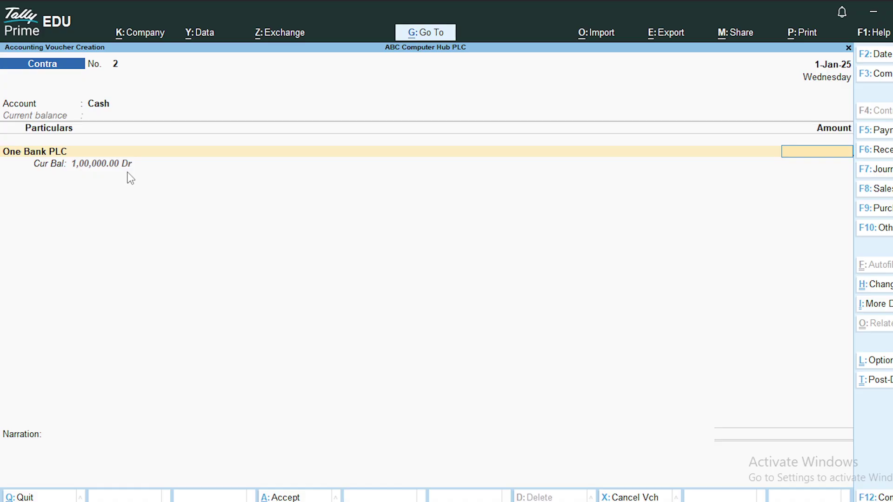
text(10000)
key(Return)
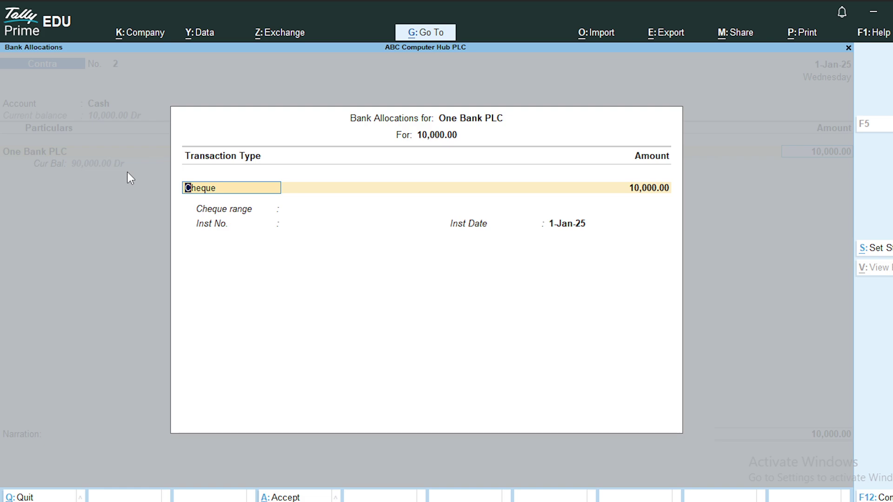
Step: Change the One Bank PLC allocation's transaction type from the full list of types to Others
key(BackSpace)
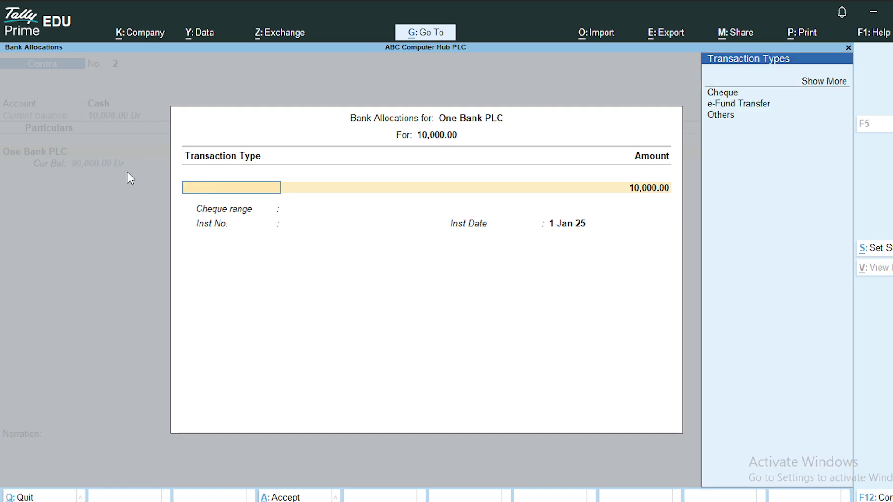
key(Down)
key(Down)
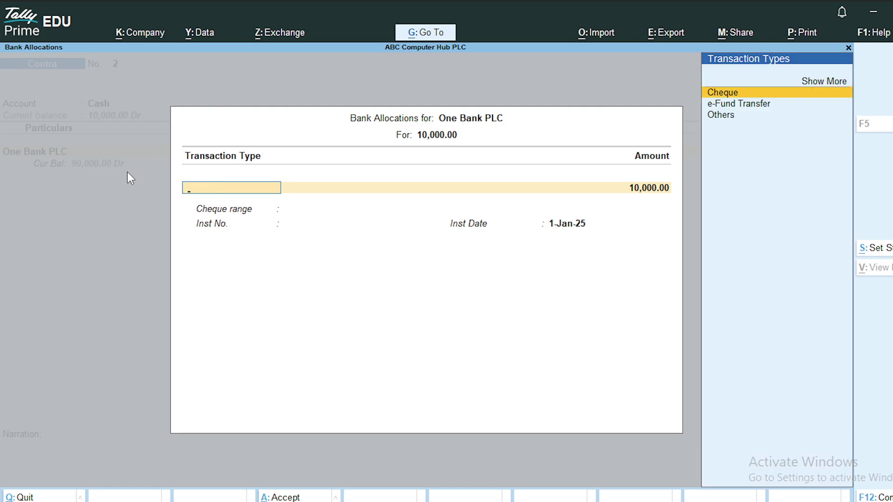
key(Up)
key(Return)
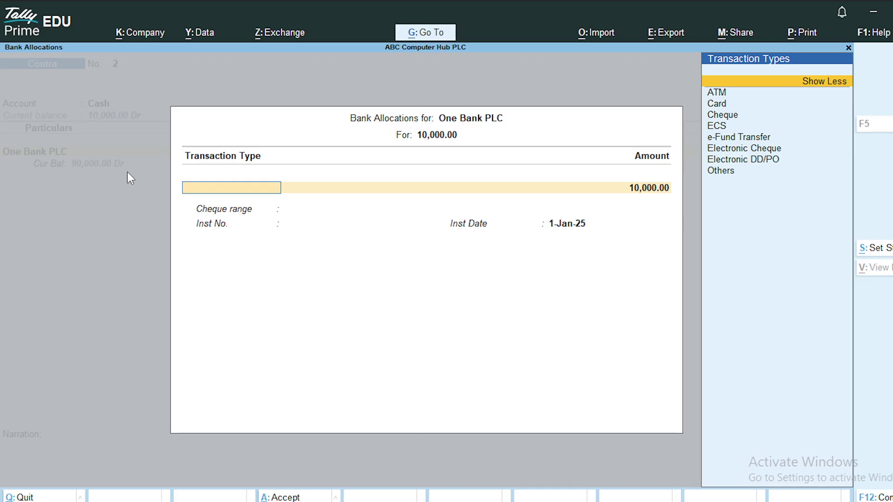
key(Down)
key(Down)
key(Down)
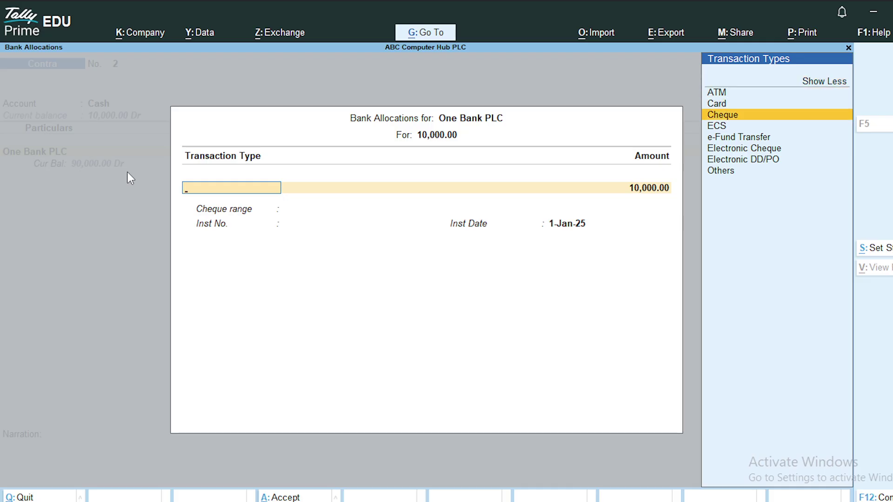
key(Down)
key(Down)
key(Down)
key(Down)
key(Down)
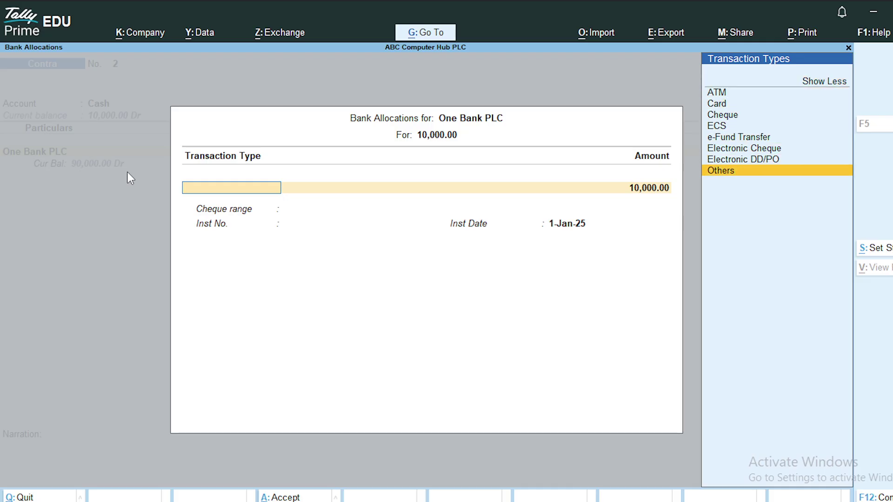
key(Return)
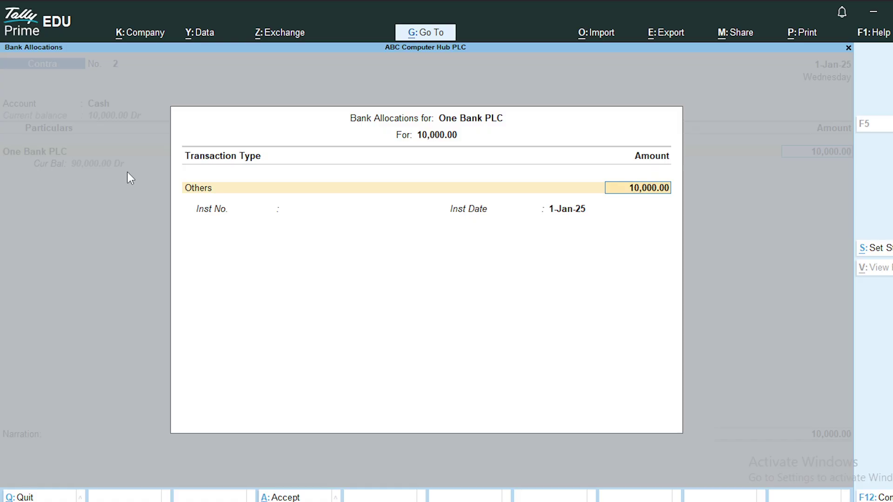
Step: Keep the allocation amount at 10,000, enter instrument number 234566 and accept the bank allocation with its default date
key(Return)
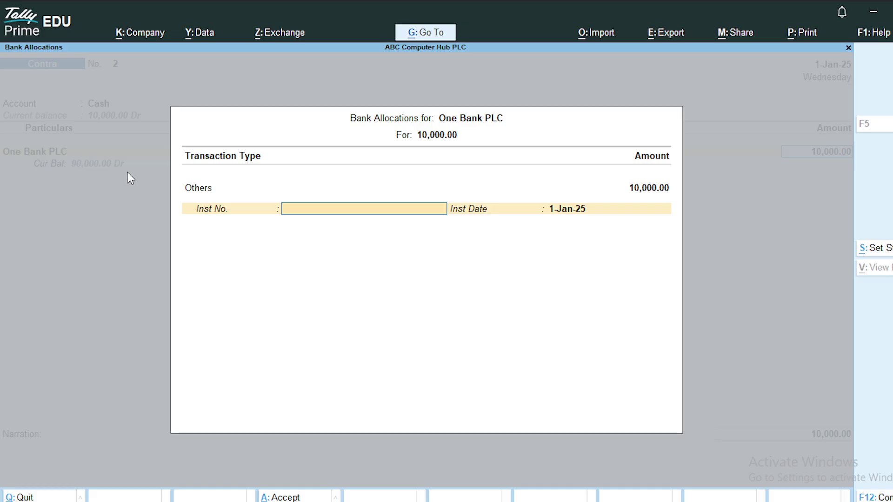
text(234566)
key(Return)
key(Return)
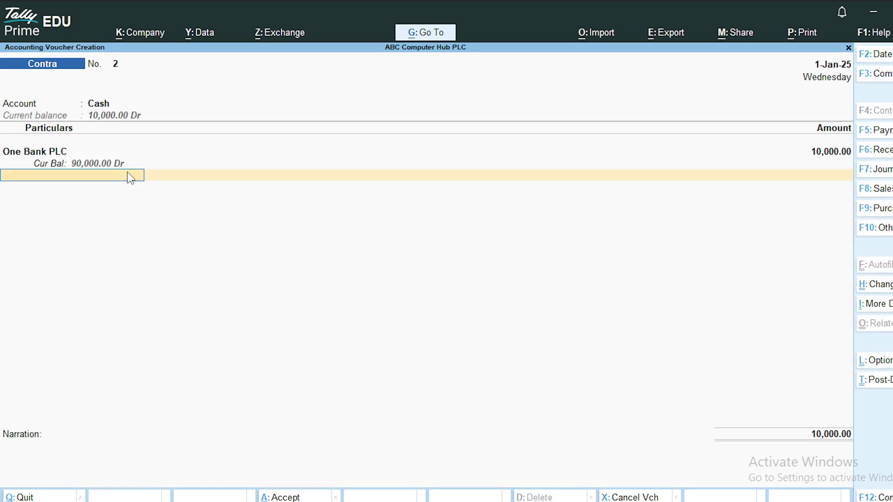
Step: Finish the particulars, enter the narration "Being the amount transfer for maintaining petty cash expense." and save the contra voucher
key(Return)
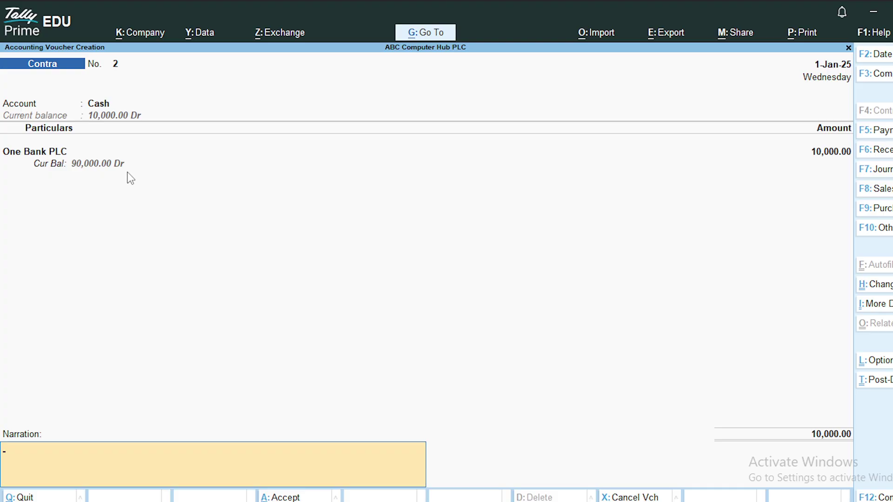
text(Being the amount tran)
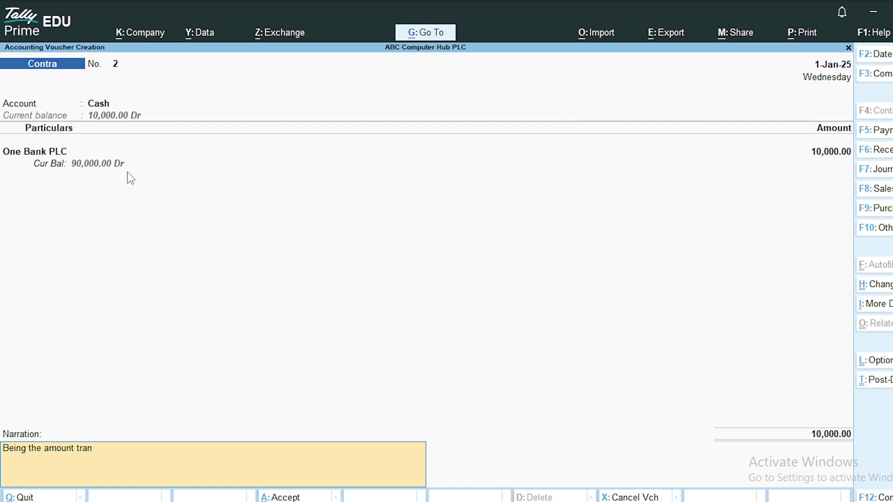
text(sfer for maintaining petty ca)
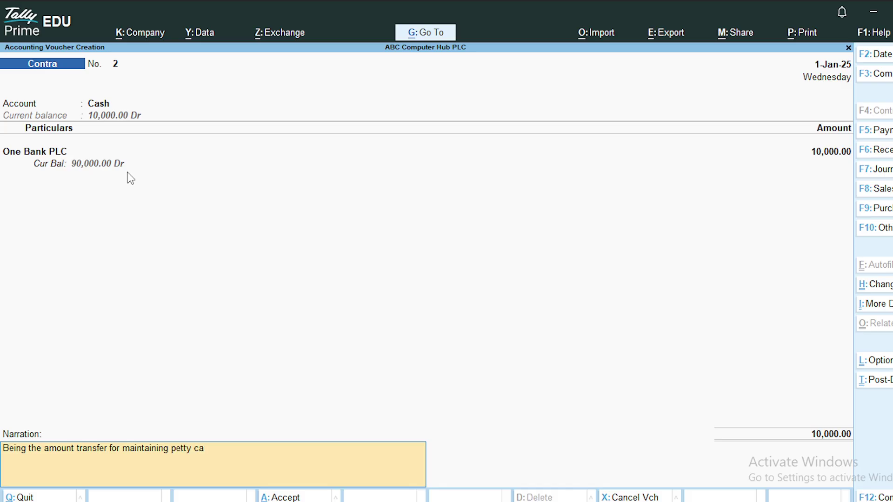
text(sh expense.)
key(Return)
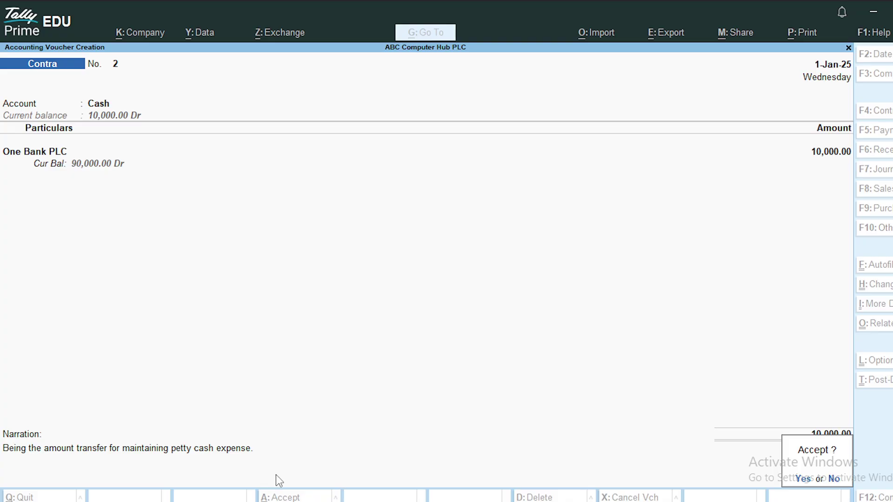
key(Return)
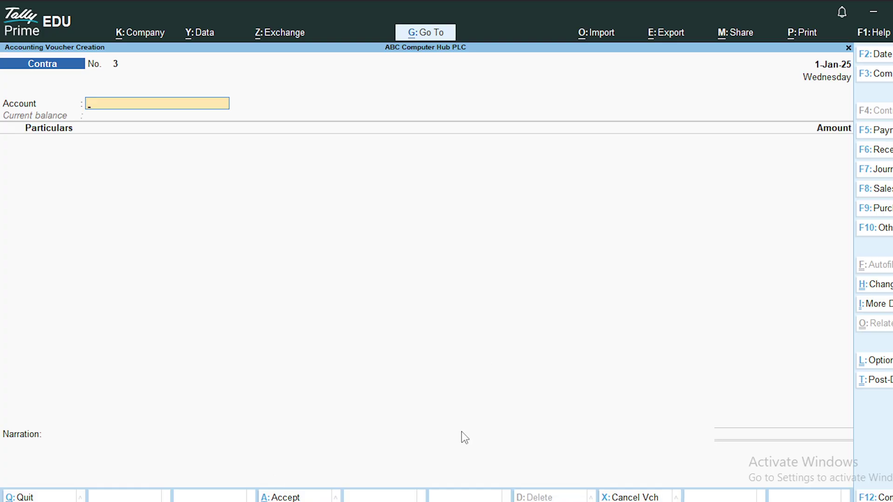
key(alt+Tab)
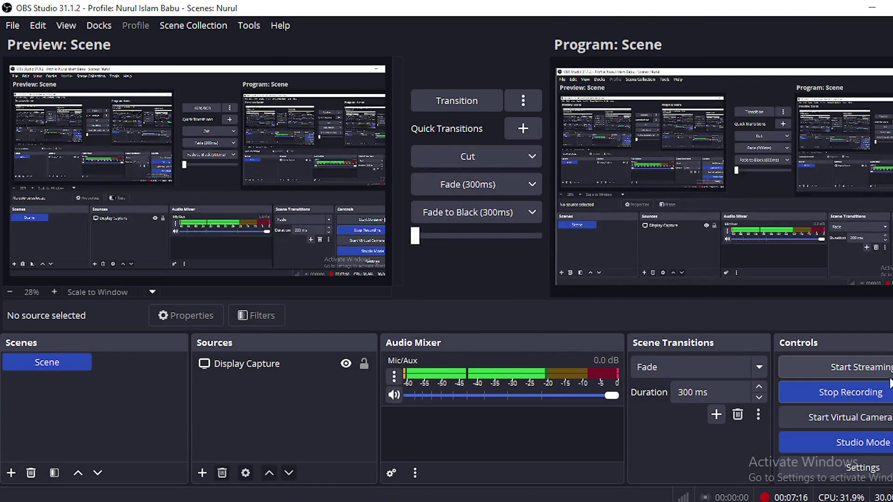